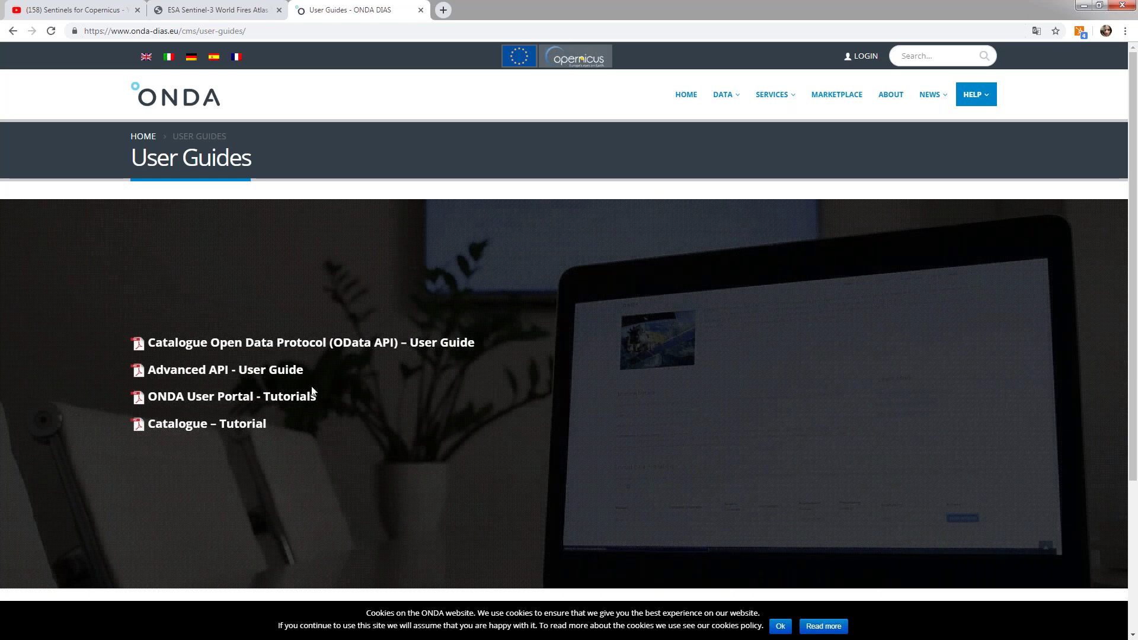
- Open the ONDA DIAS Login/Register dialog from the top bar LOGIN link
mouse_move(986, 97)
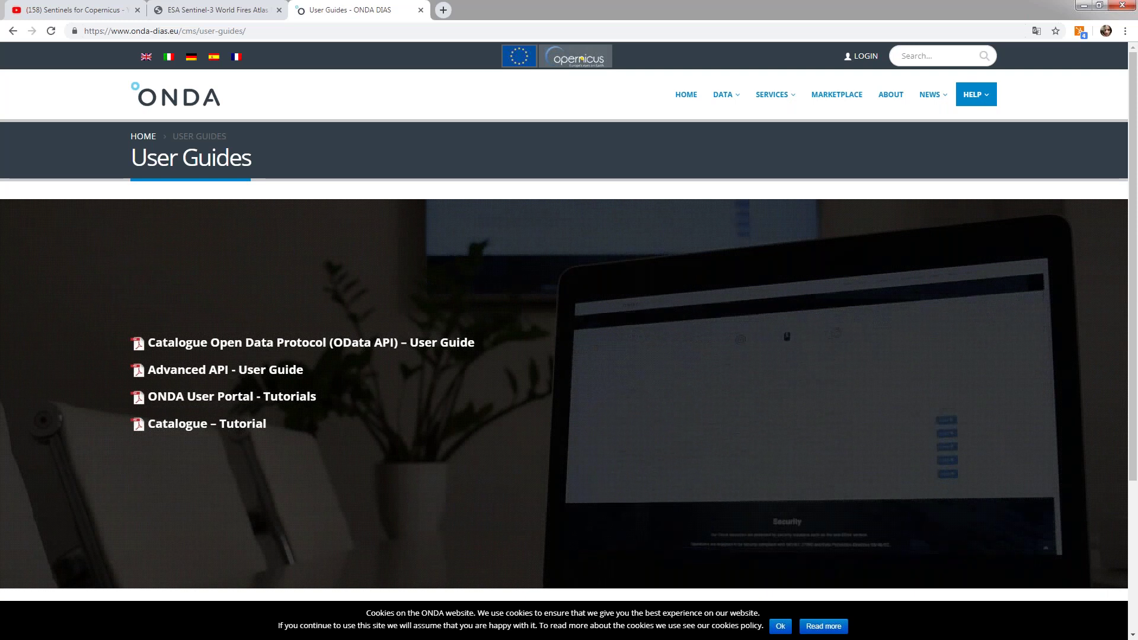
left_click(866, 57)
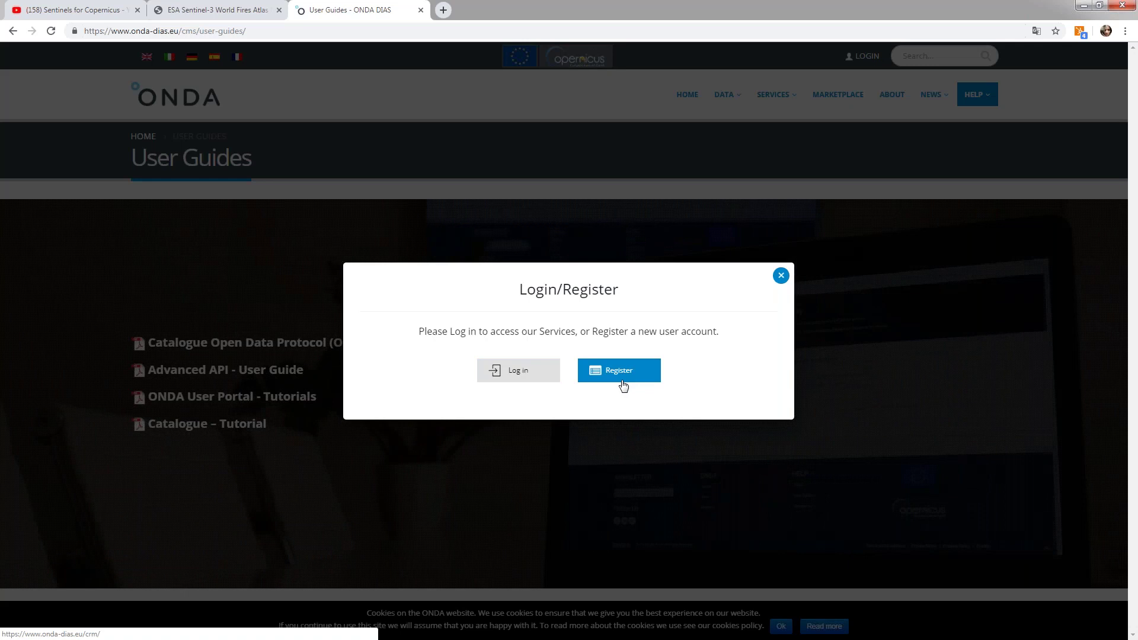
- Log into the ONDA DIAS User Portal with the account e-mail and password
left_click(515, 380)
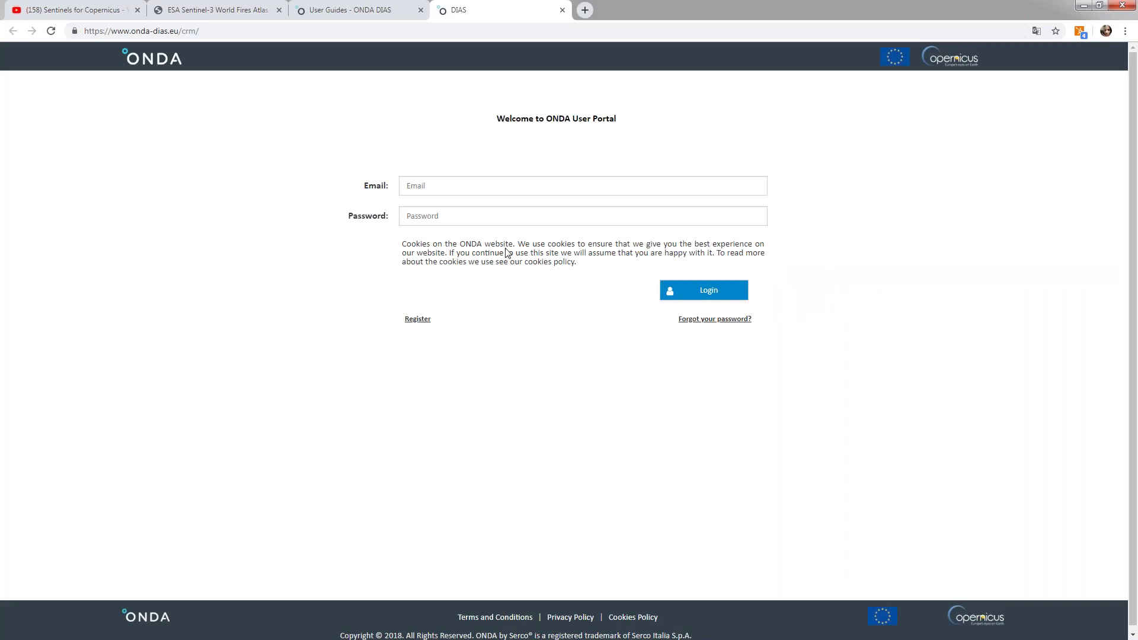
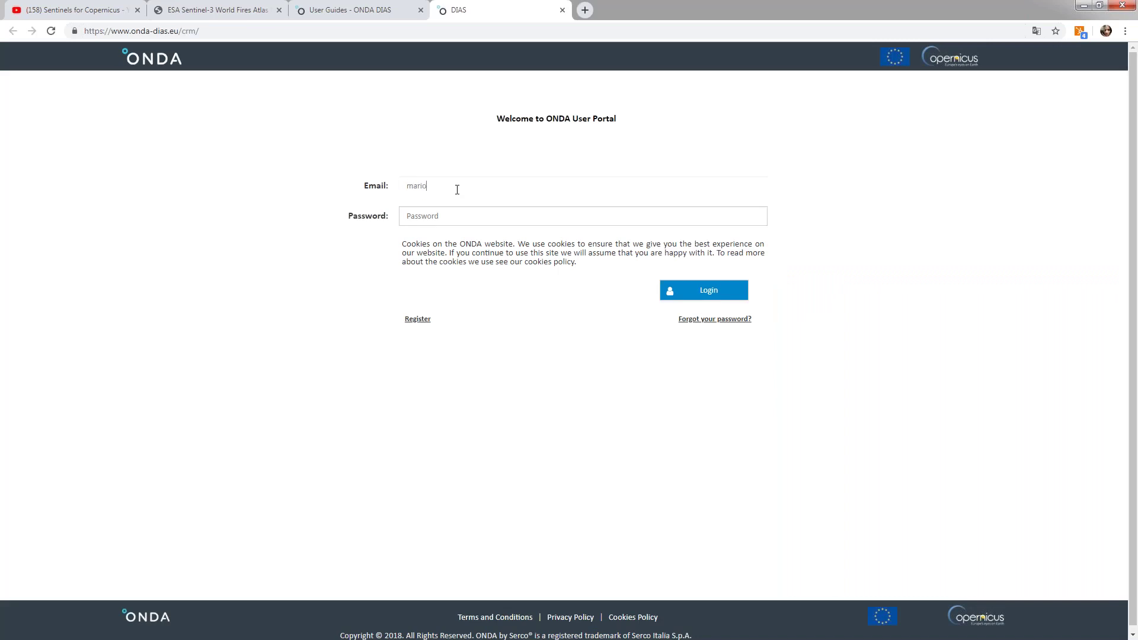
key("Tab")
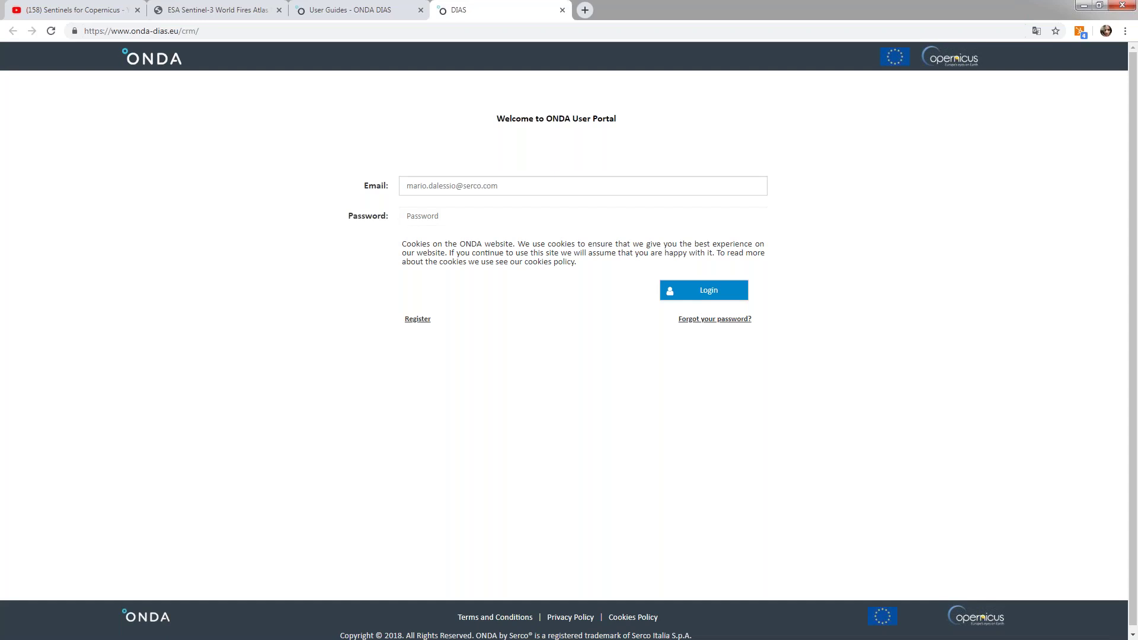
type("*********")
left_click(690, 285)
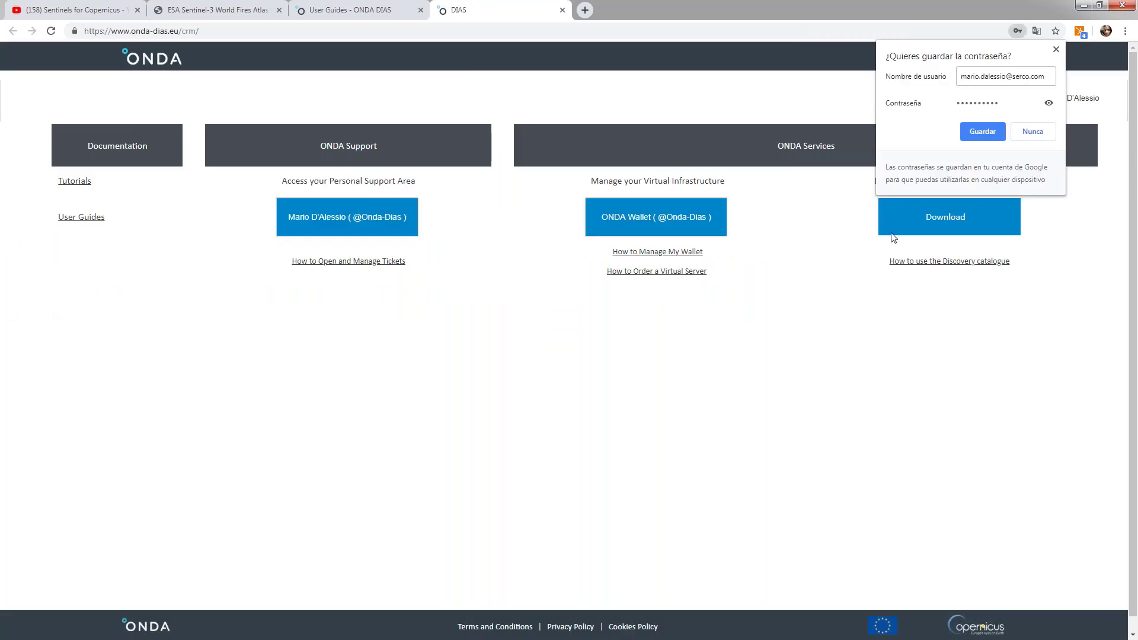
- Dismiss the save-password offer and open the ONDA Wallet showing 100,00 € available
left_click(1056, 50)
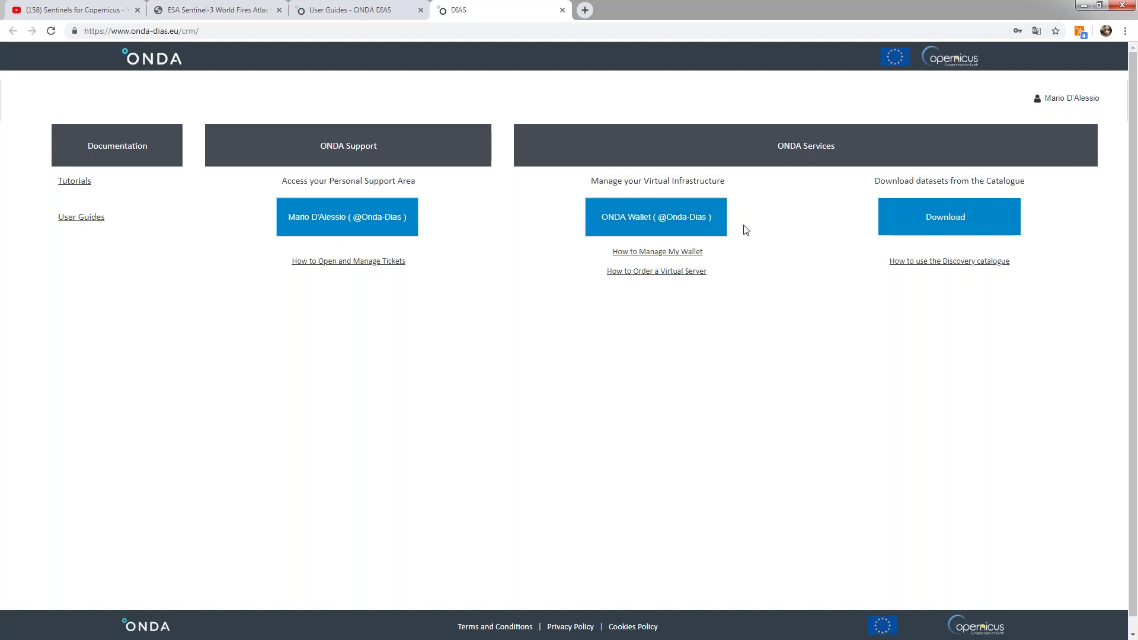
left_click(659, 234)
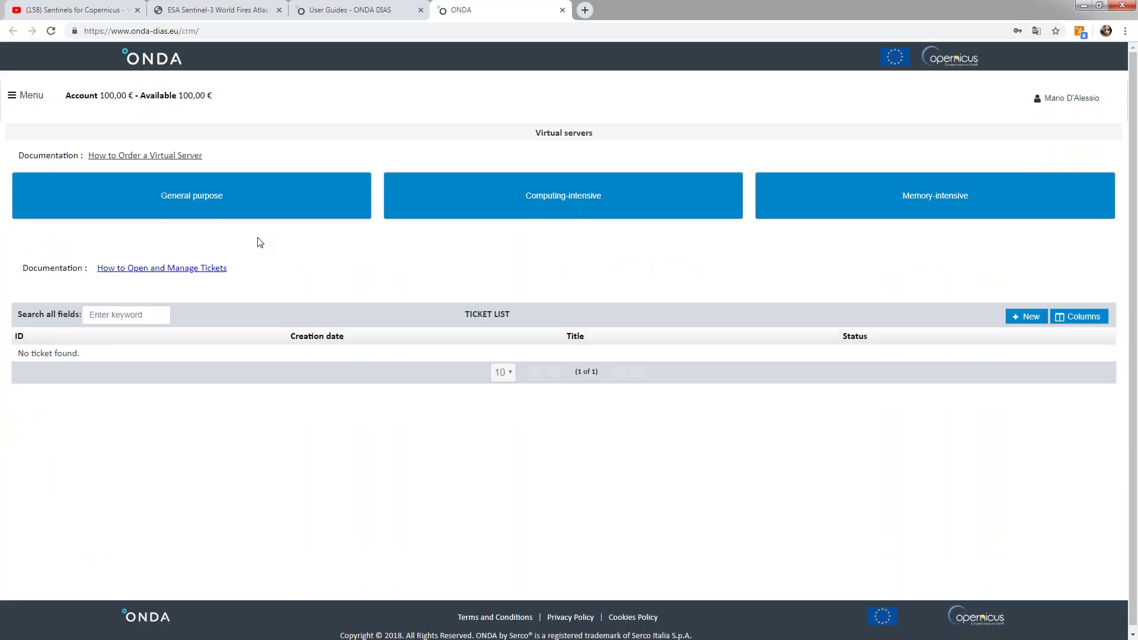
- Compare General purpose, Computing-intensive and Memory-intensive models, then quick-create a b2-7 server
left_click(191, 195)
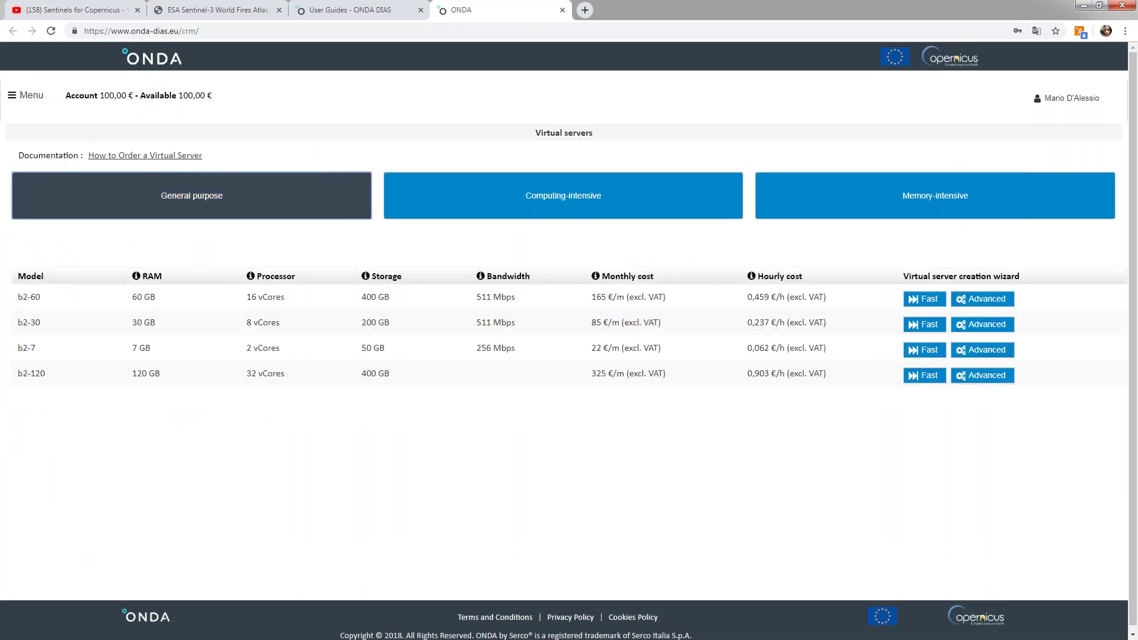
left_click(504, 211)
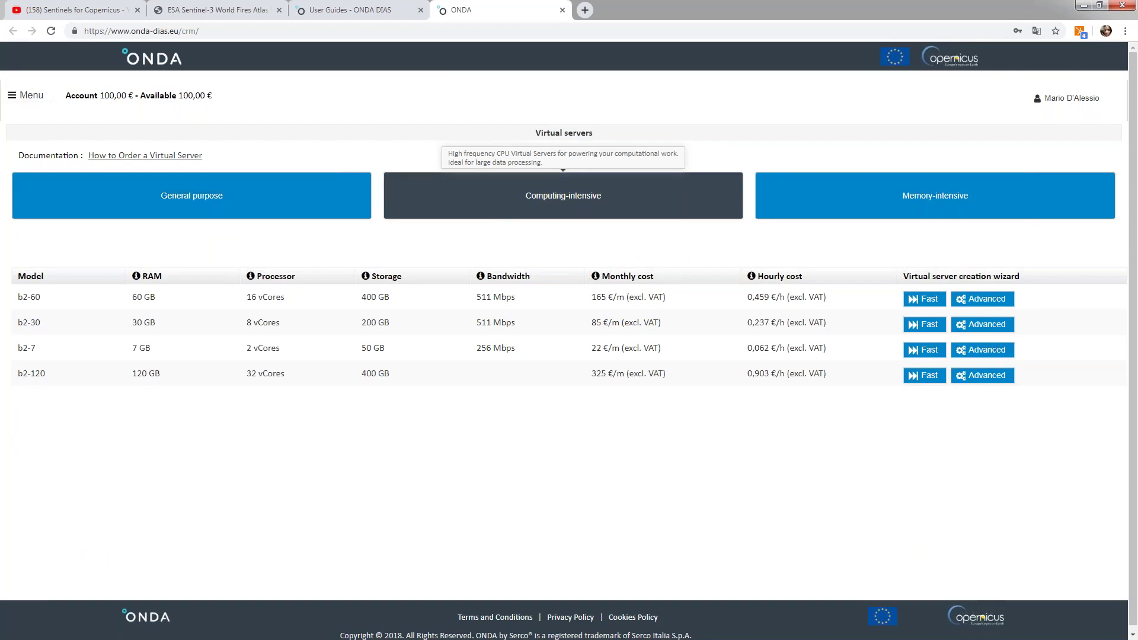
left_click(858, 210)
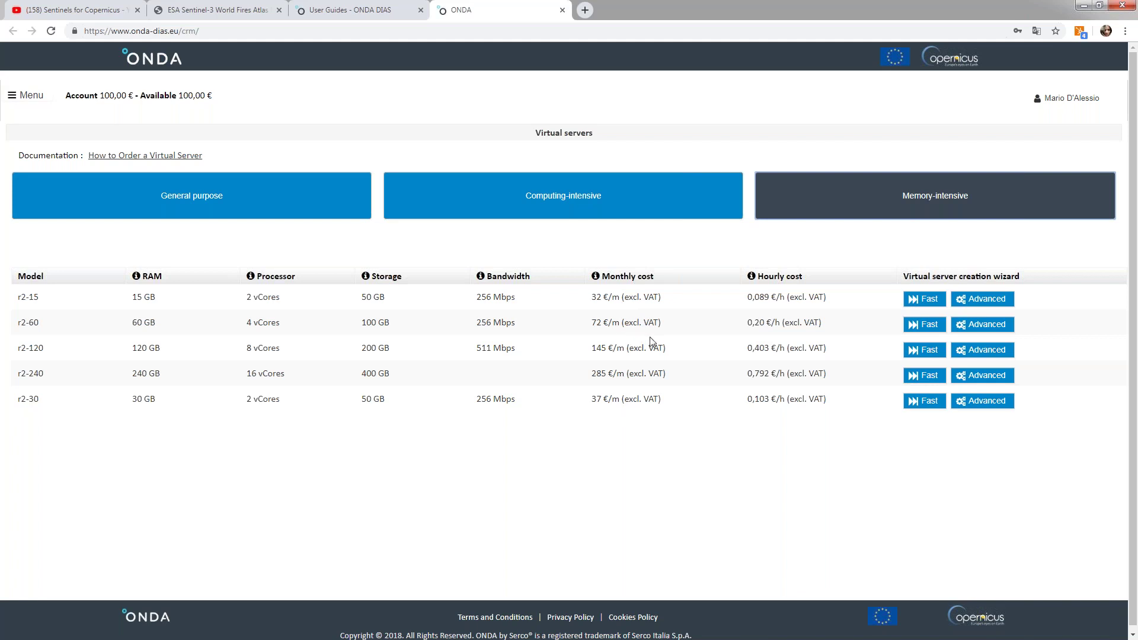
left_click(191, 196)
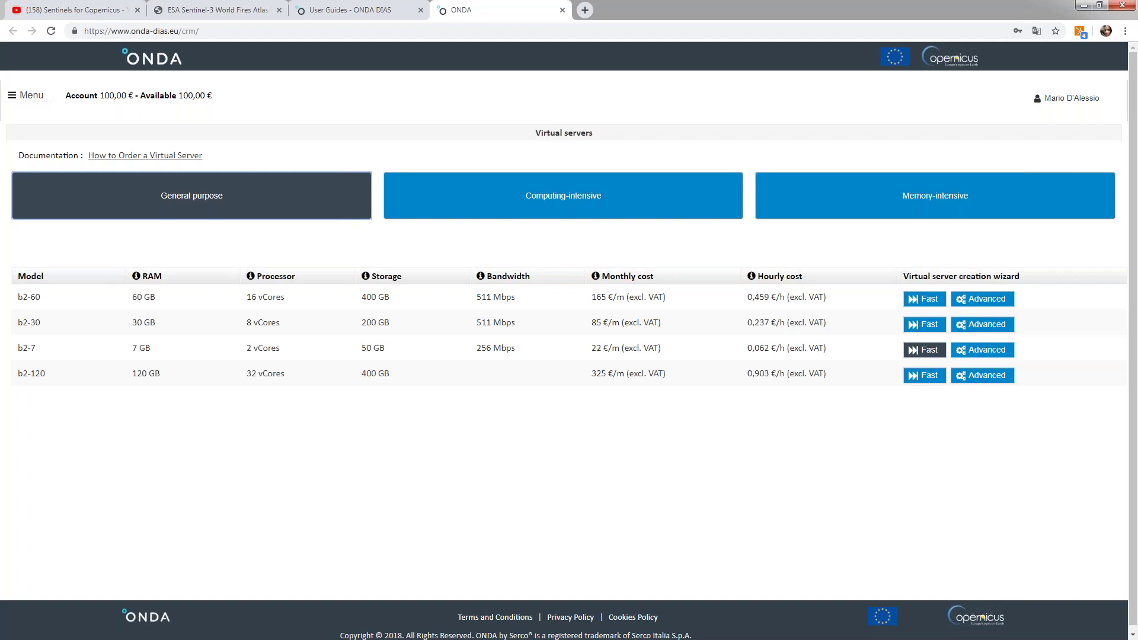
left_click(927, 356)
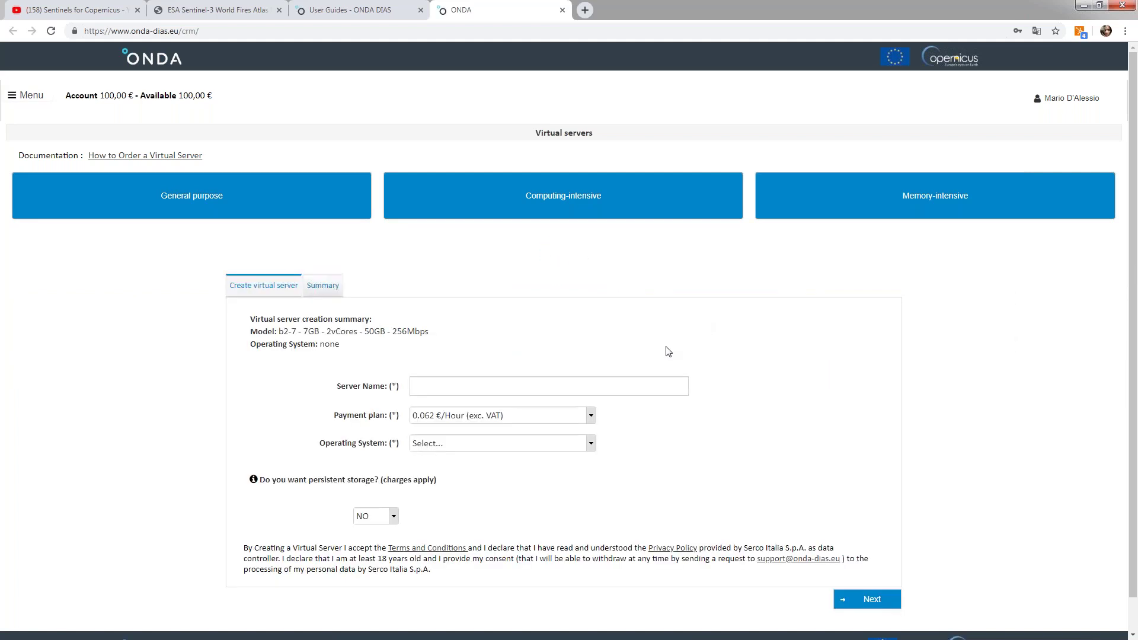
- Name the server test11111 and choose Debian 9 - image as the operating system
left_click(490, 385)
type("test11111")
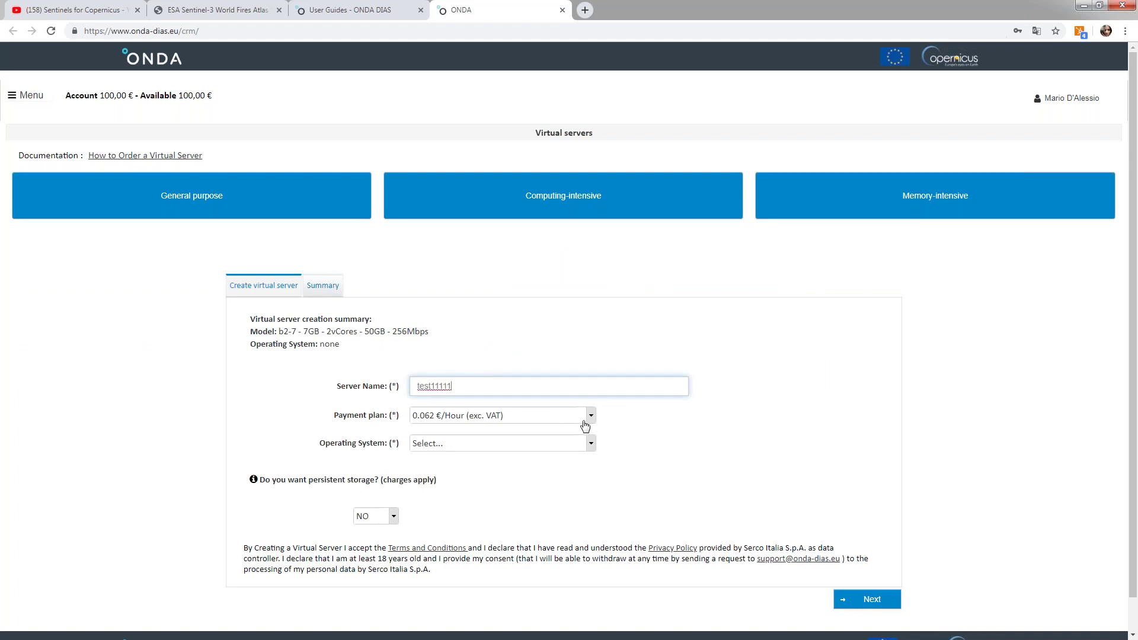
scroll(591, 389, "down", 1)
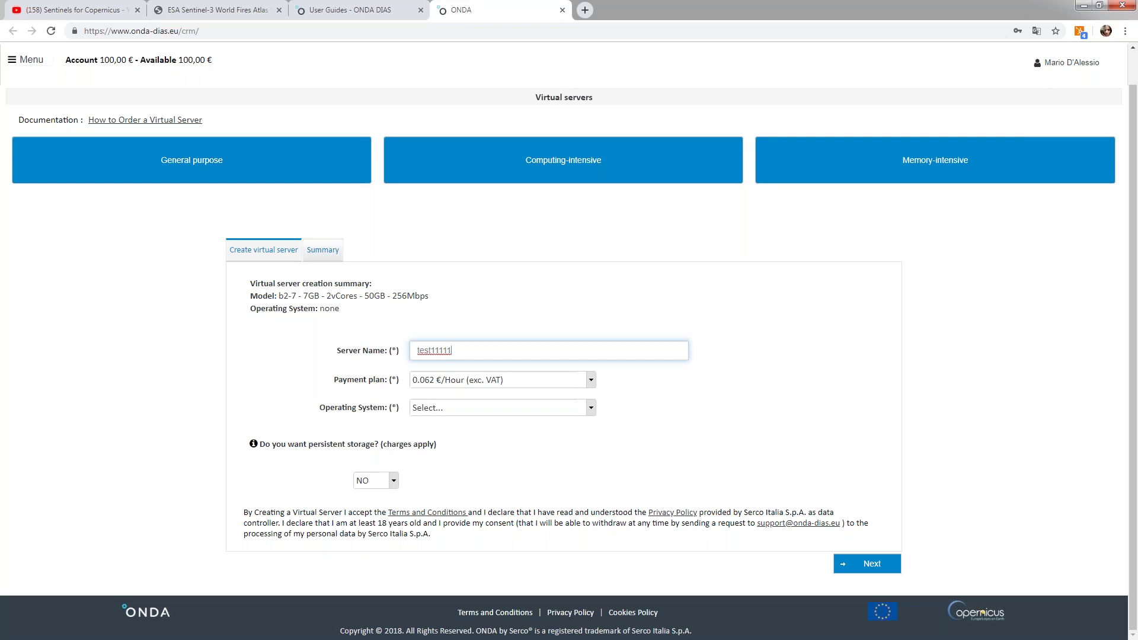
left_click(591, 409)
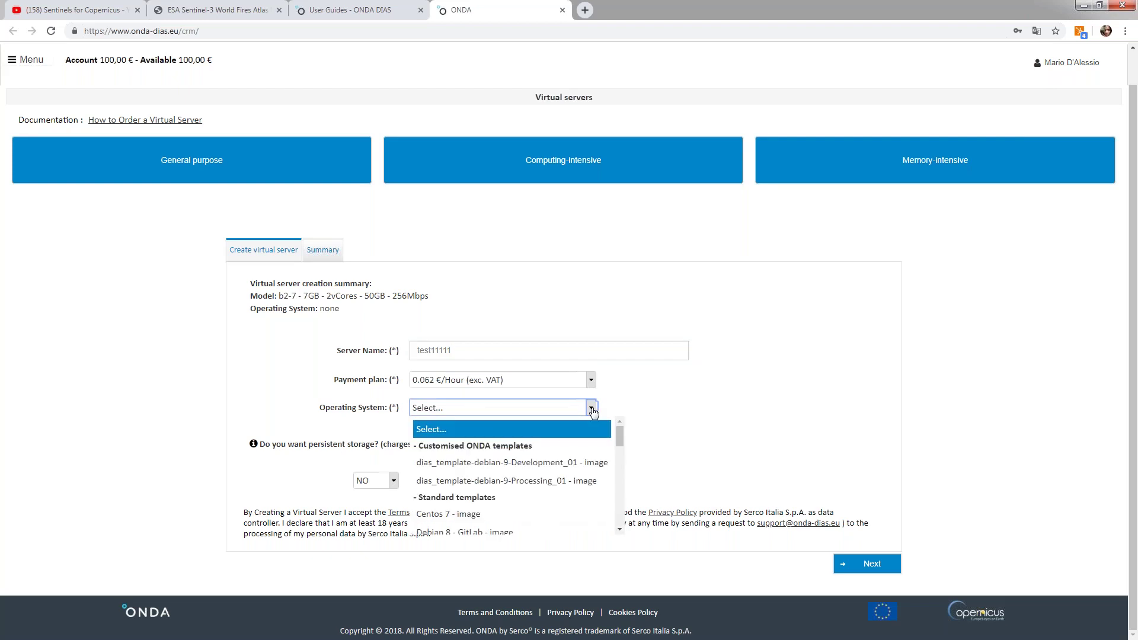
left_click_drag(621, 436, 620, 494)
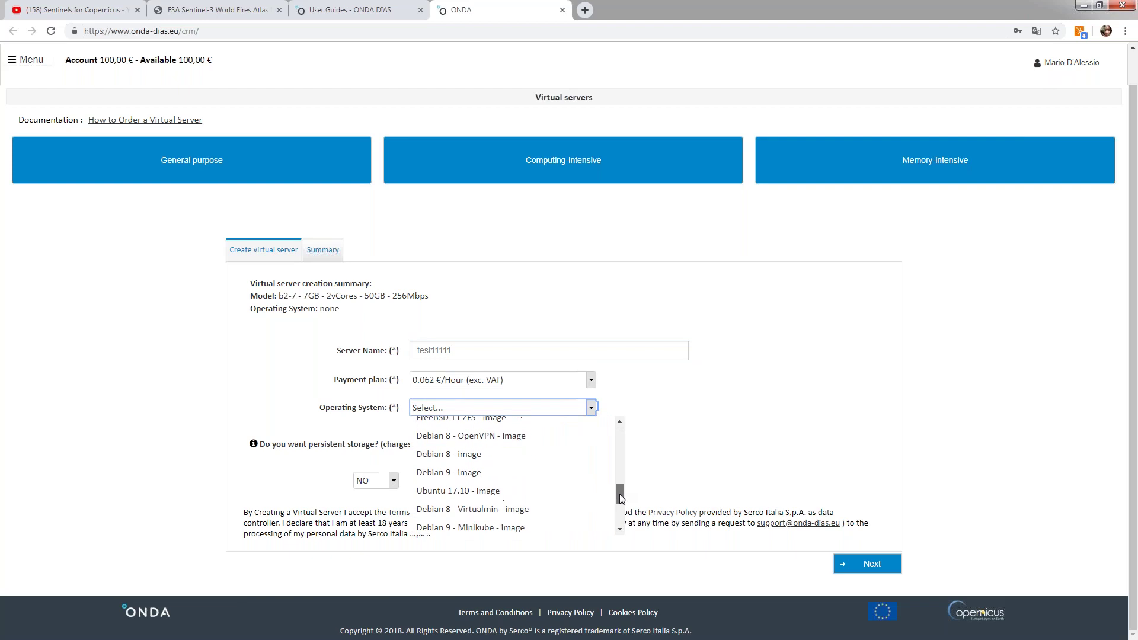
left_click(481, 473)
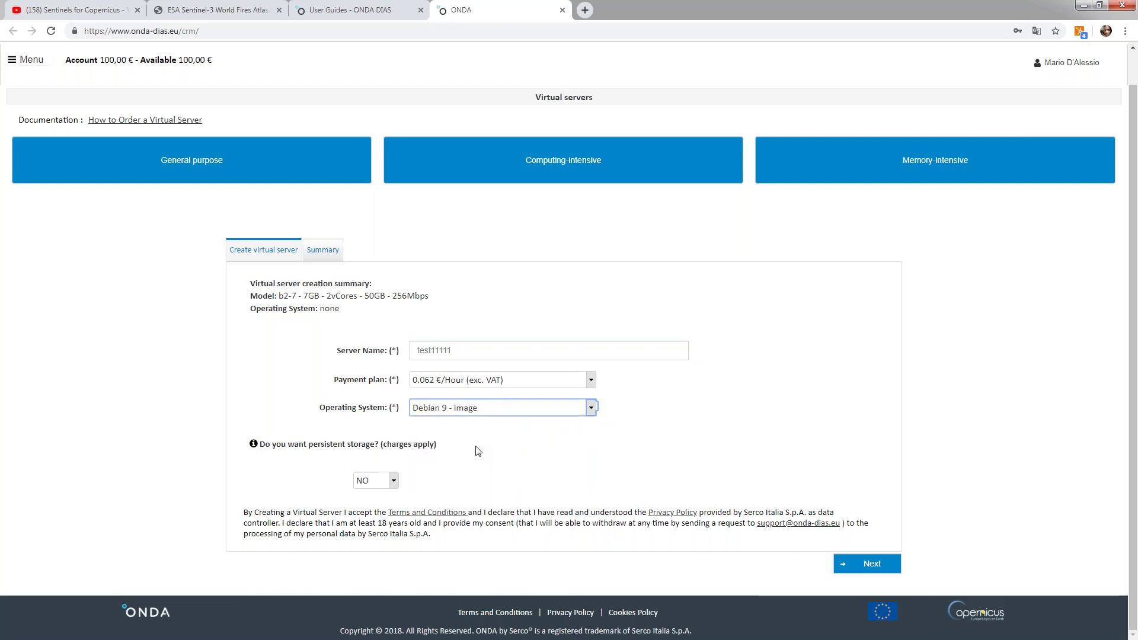
- Add persistent storage kept on deletion (Delete volume NO) and continue to the summary
left_click(394, 483)
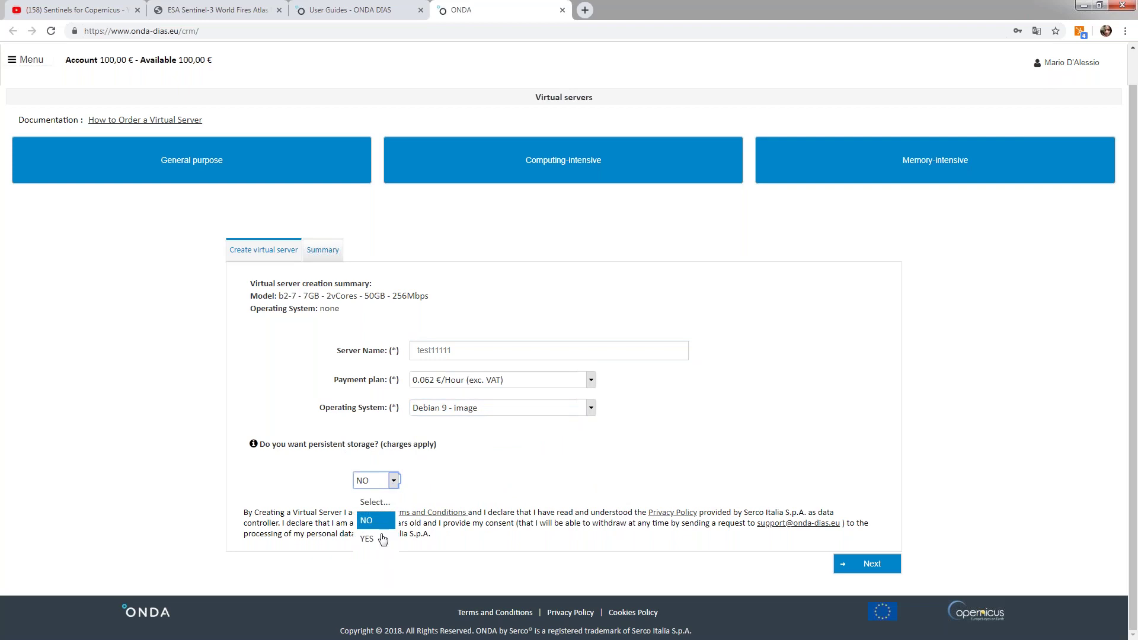
left_click(368, 539)
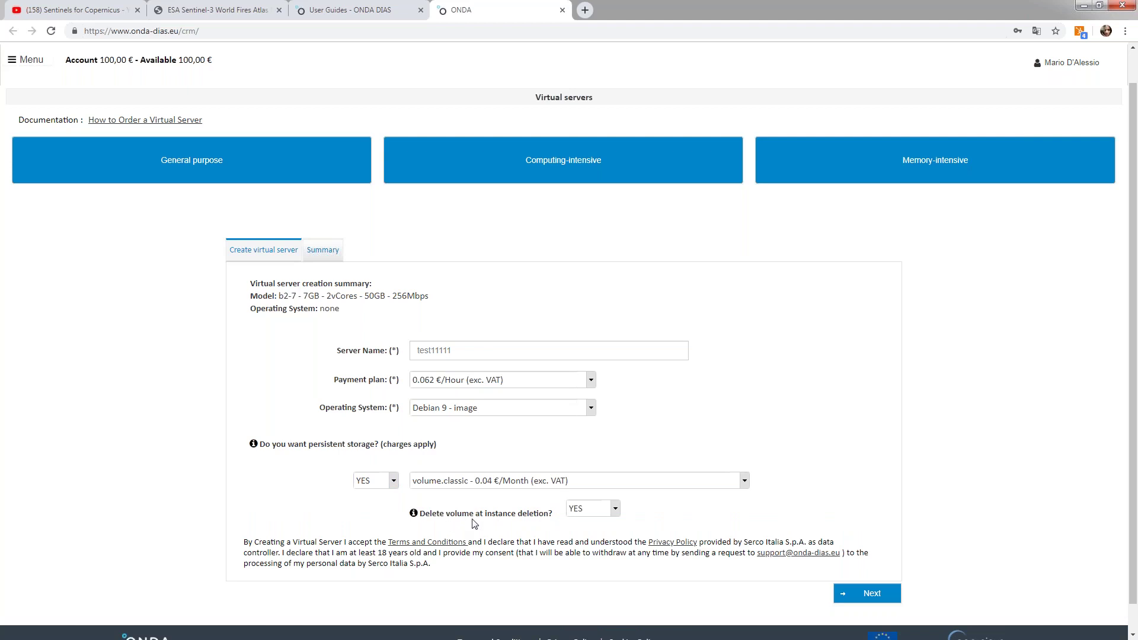
left_click(615, 508)
left_click(584, 545)
left_click(852, 595)
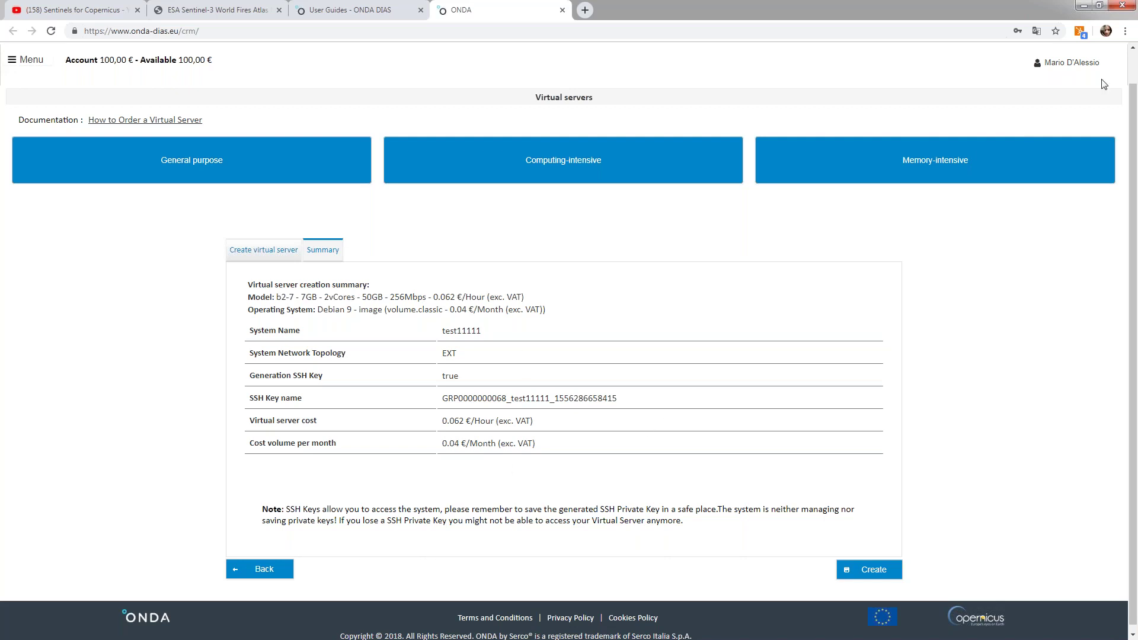
- Bring up the user name dropdown with Edit Profile and Log out options
left_click(21, 62)
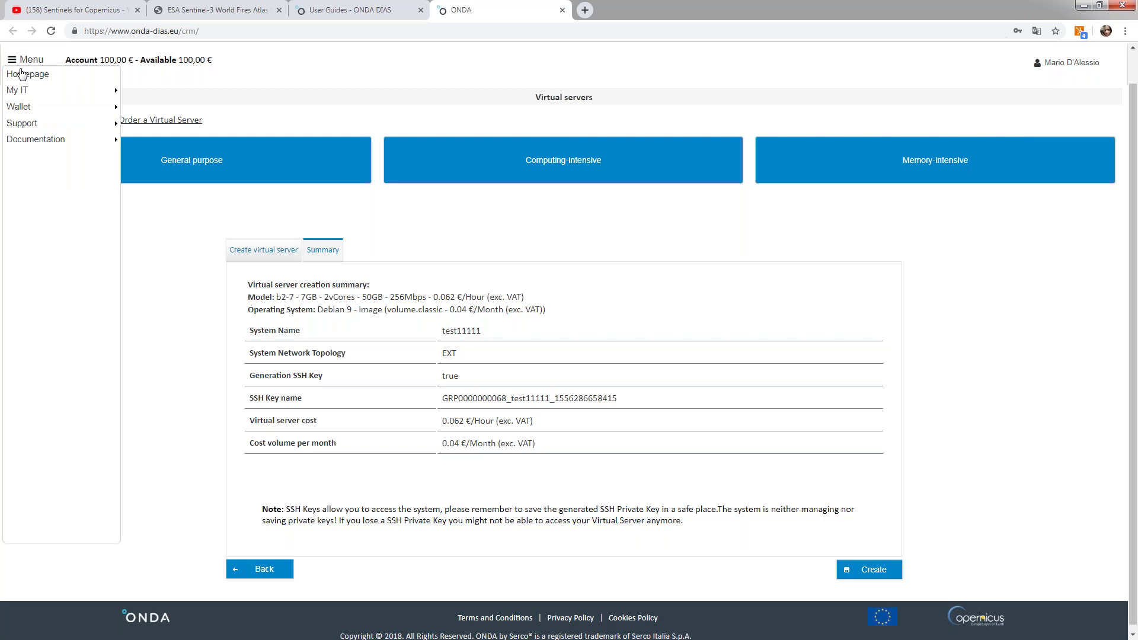
mouse_move(30, 90)
mouse_move(1078, 71)
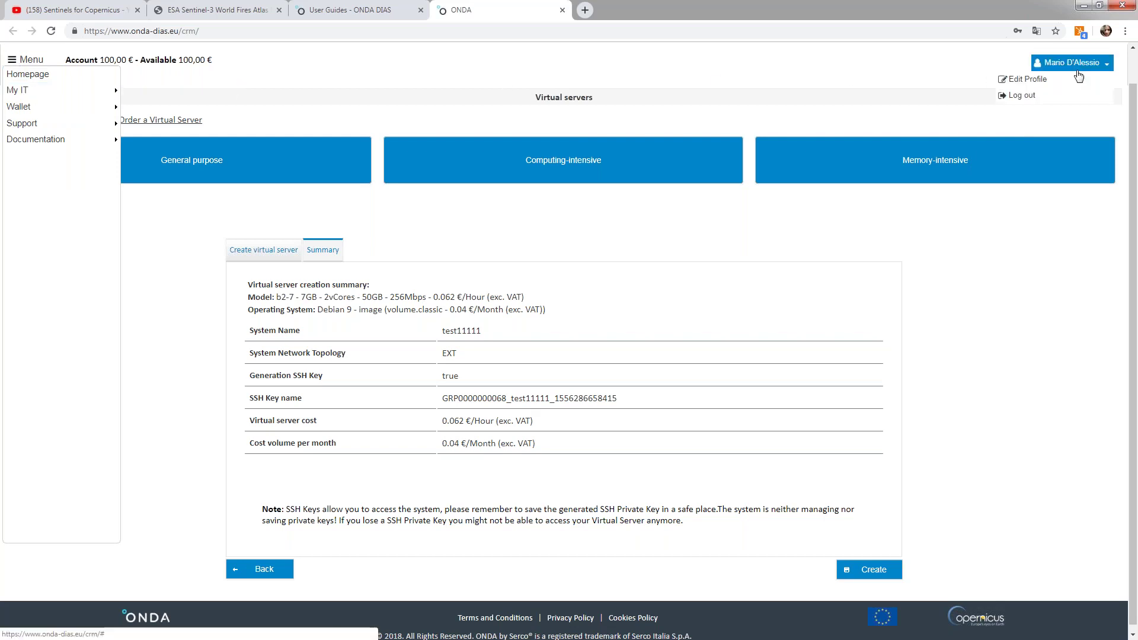
- Log out of the portal and advance the slideshow past Thank you to the Q&A Session slide
left_click(1026, 96)
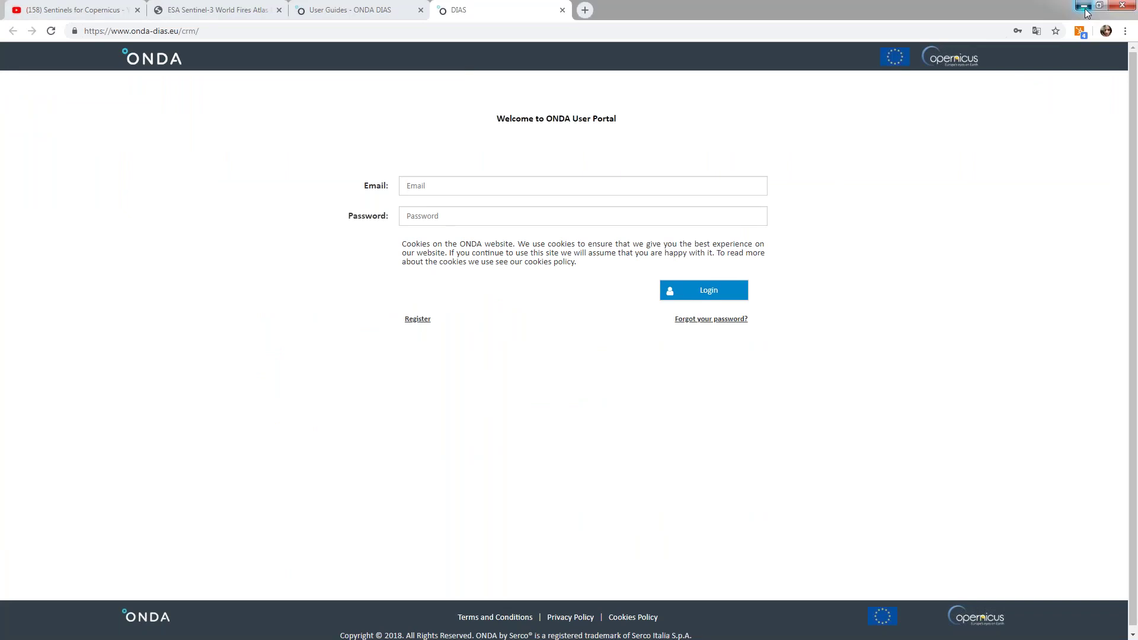
key("alt+Tab")
left_click(755, 253)
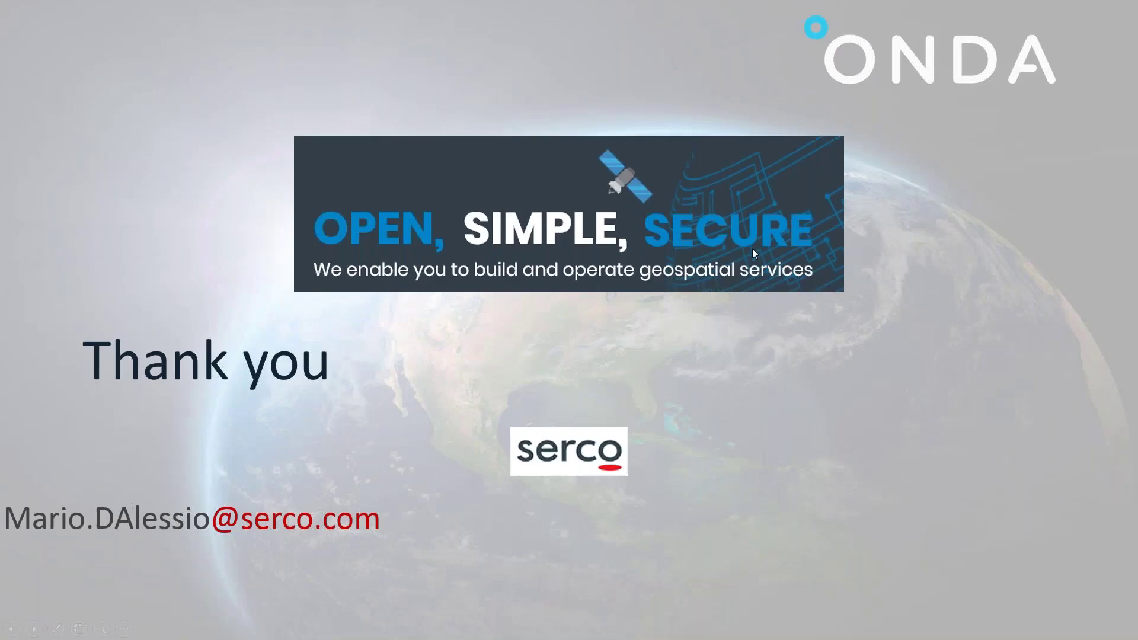
left_click(393, 211)
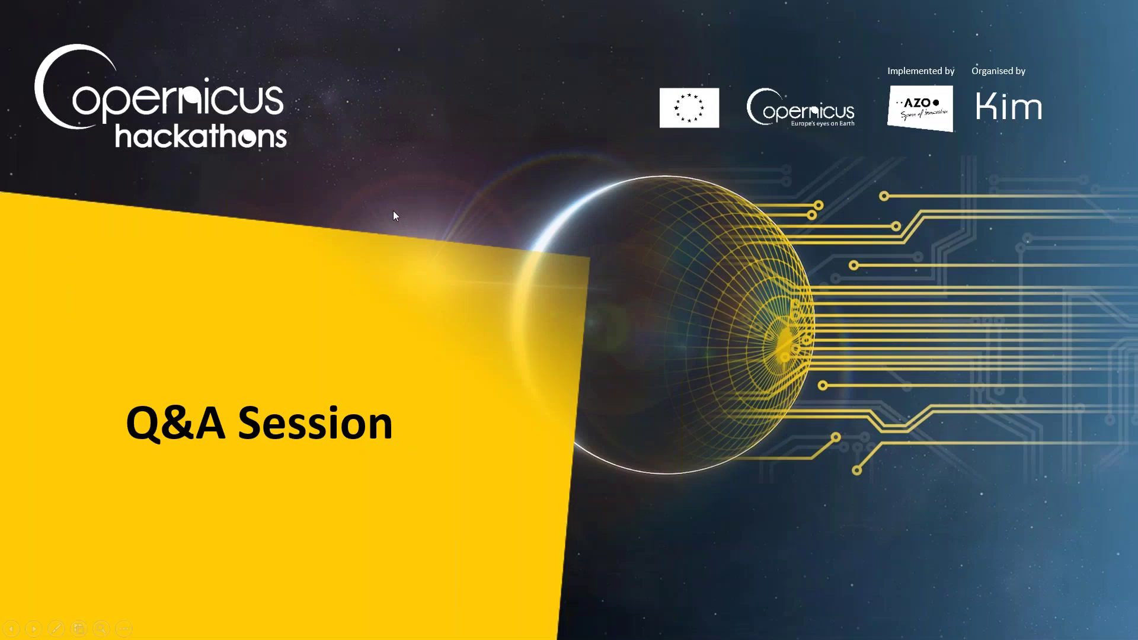